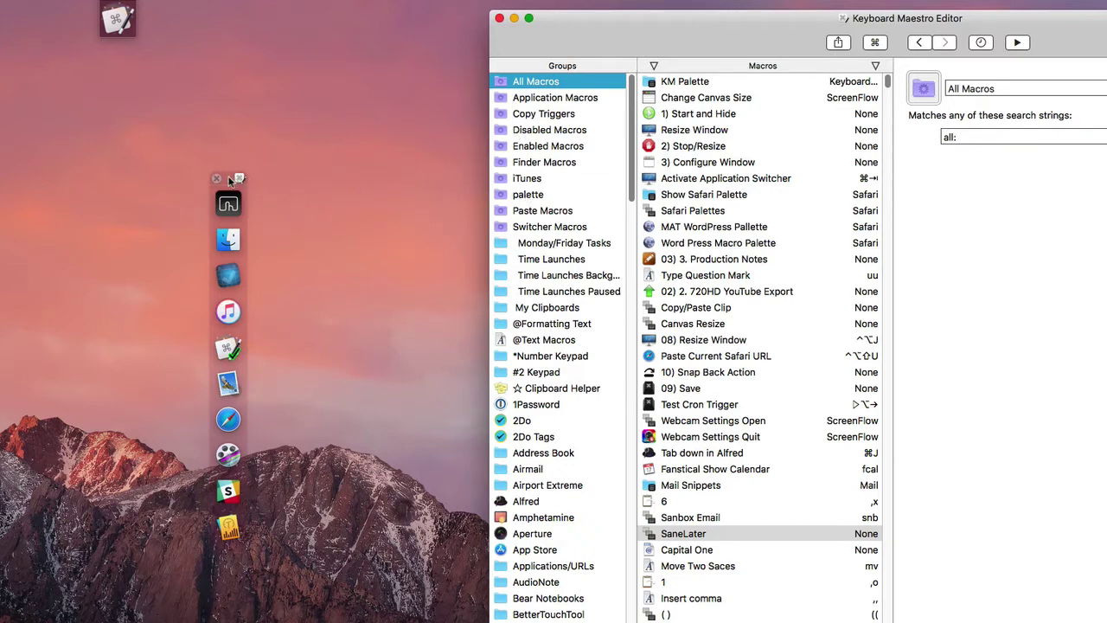
Move the Applications palette further right, launch Informant from it, then close Informant's window.
drag(229, 179, 315, 168)
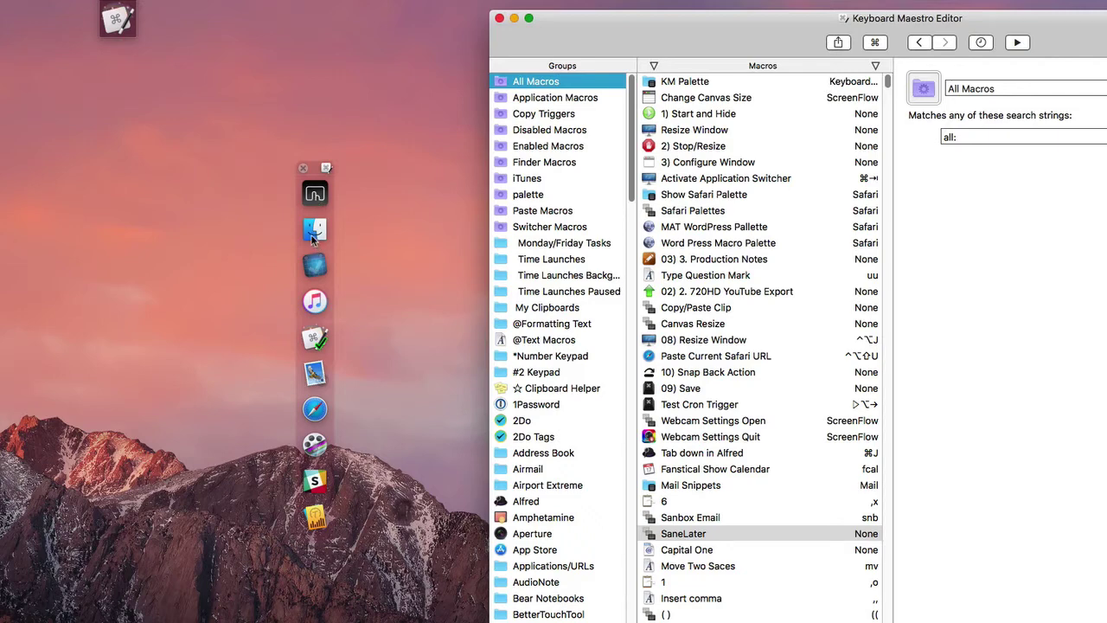
click(316, 269)
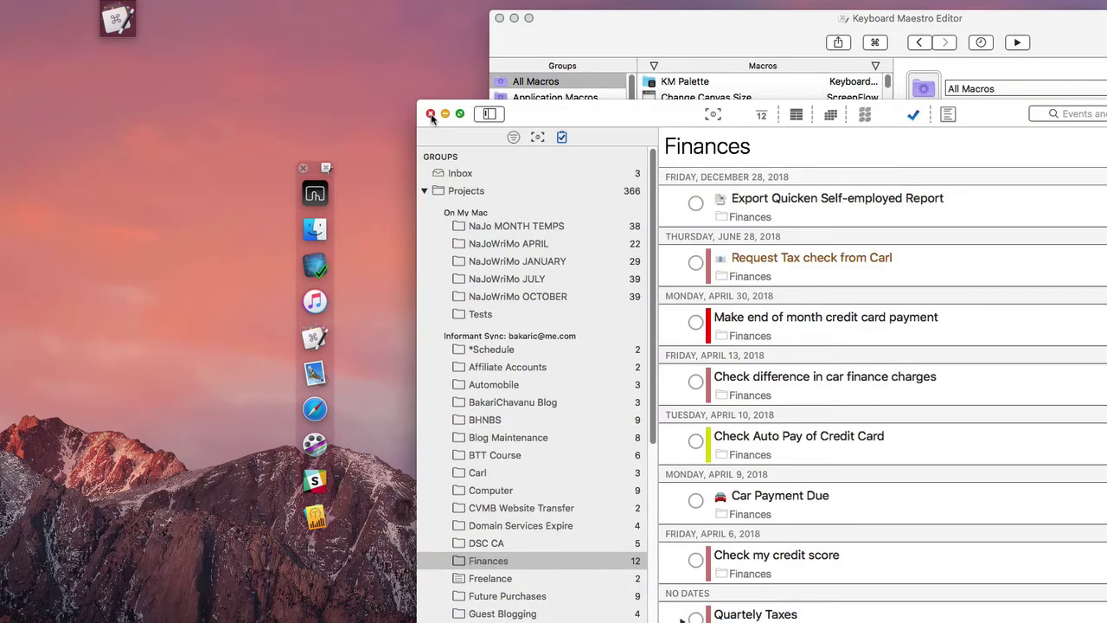
click(430, 114)
right_click(318, 301)
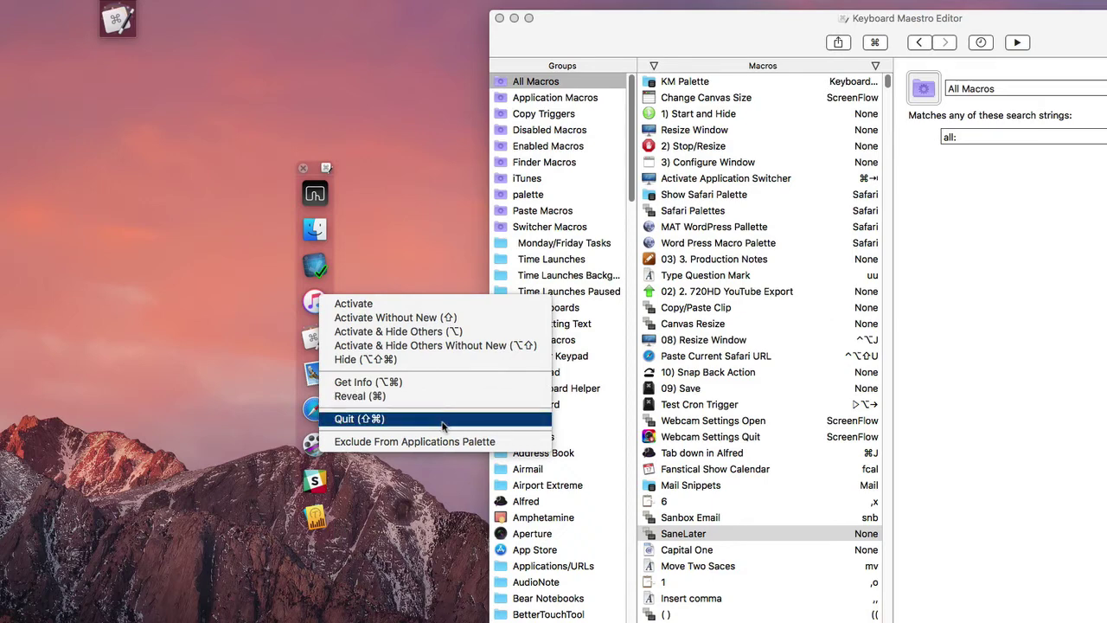
click(314, 178)
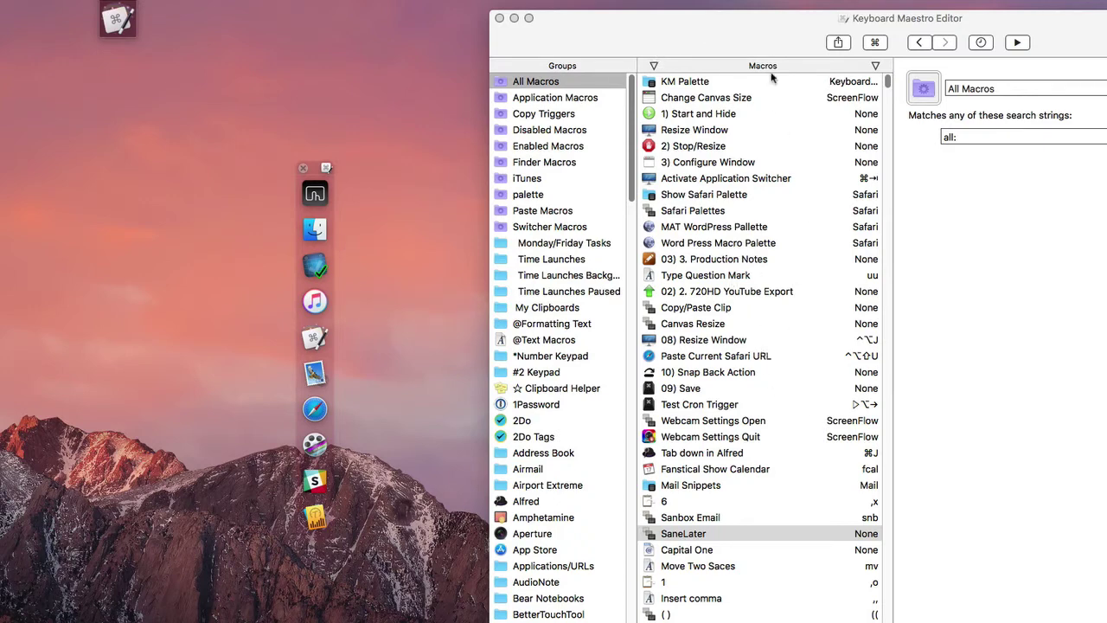
click(761, 42)
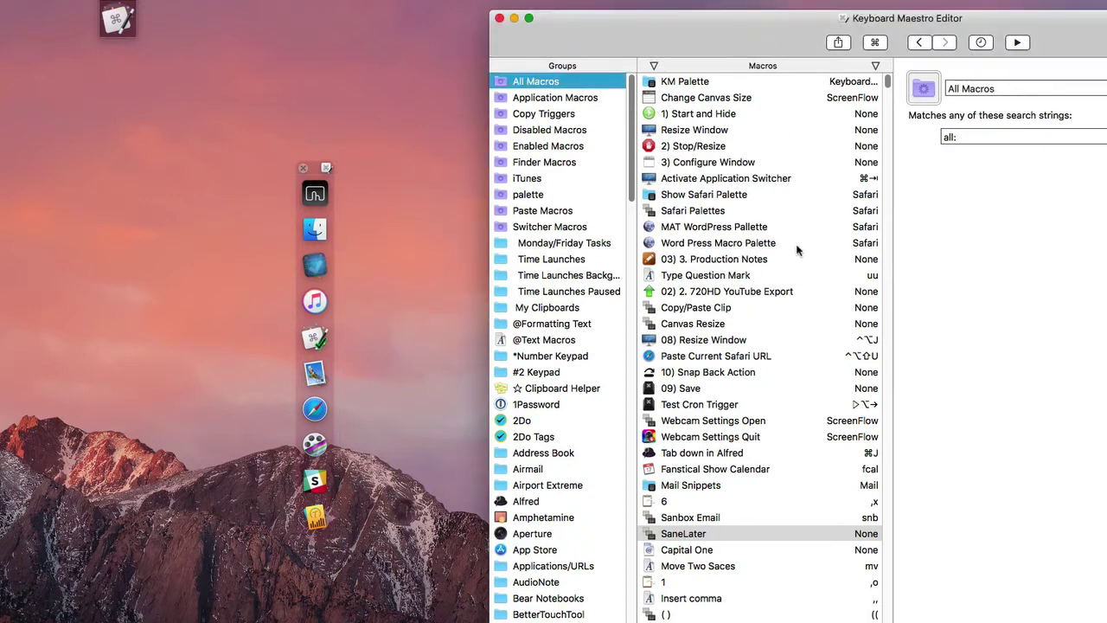
key(super+Tab)
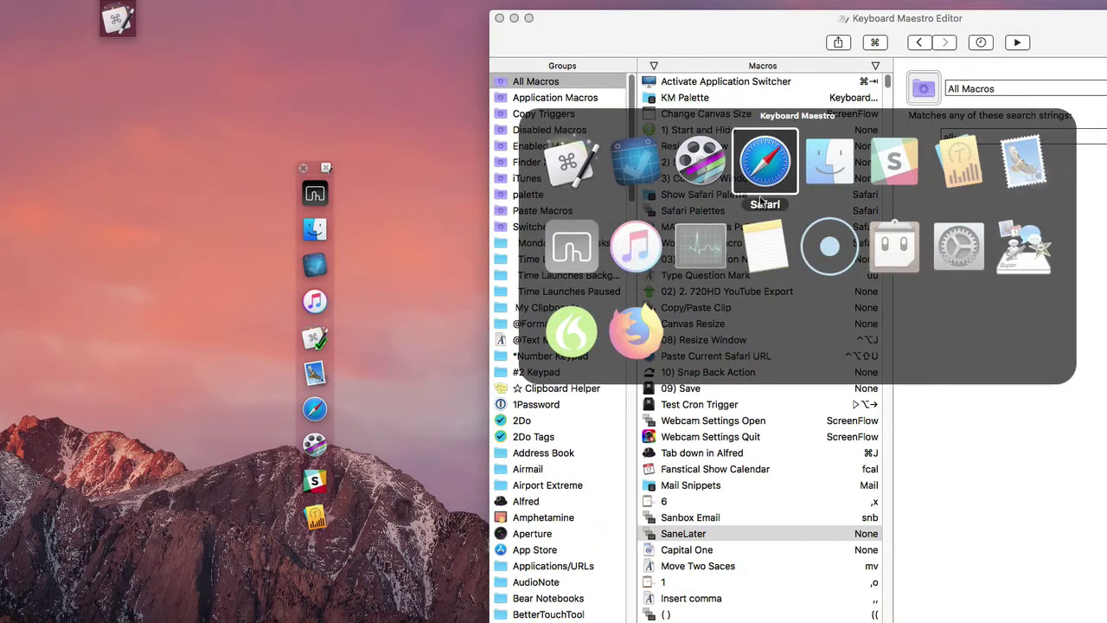
right_click(707, 167)
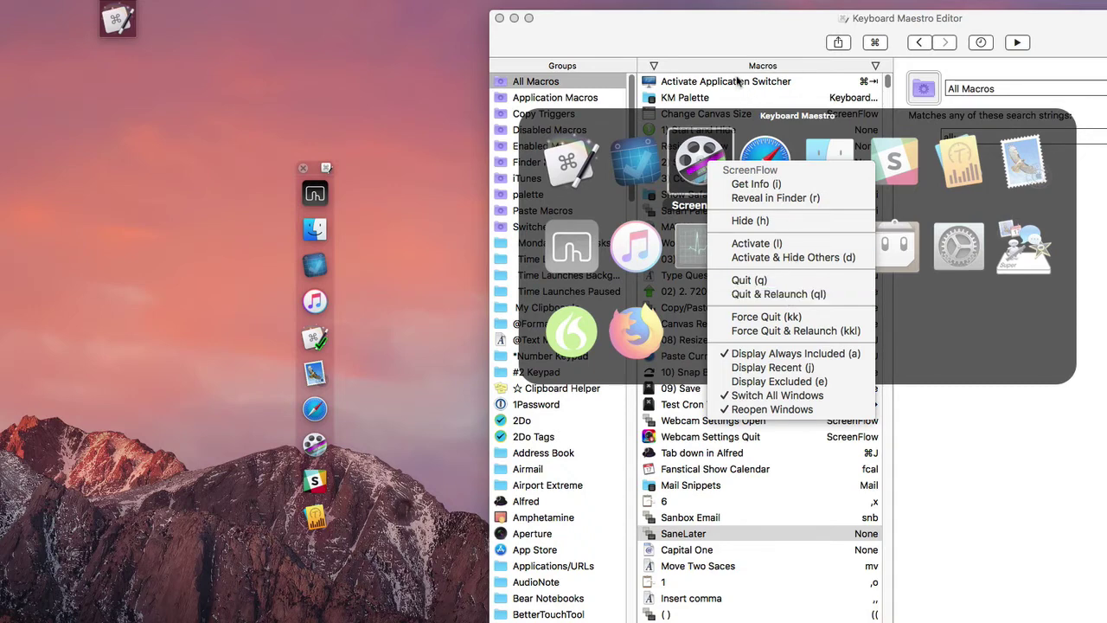
click(714, 43)
click(657, 44)
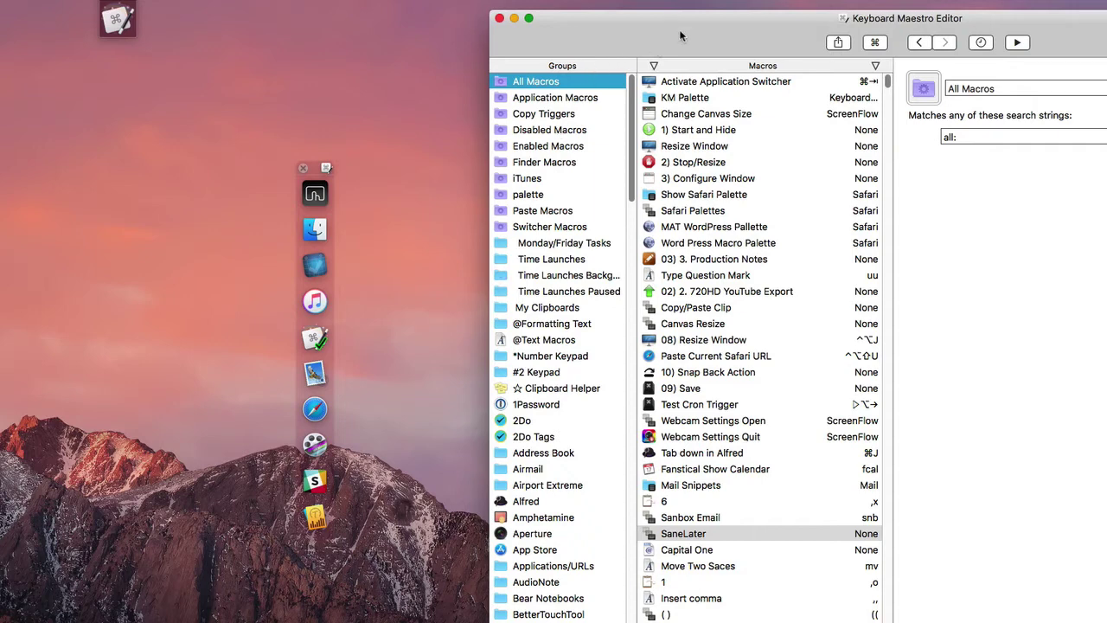
Open Keyboard Maestro Preferences' Palettes pane and the Theme Editor for Applications Palette Style.
middle_click(697, 81)
mouse_move(722, 101)
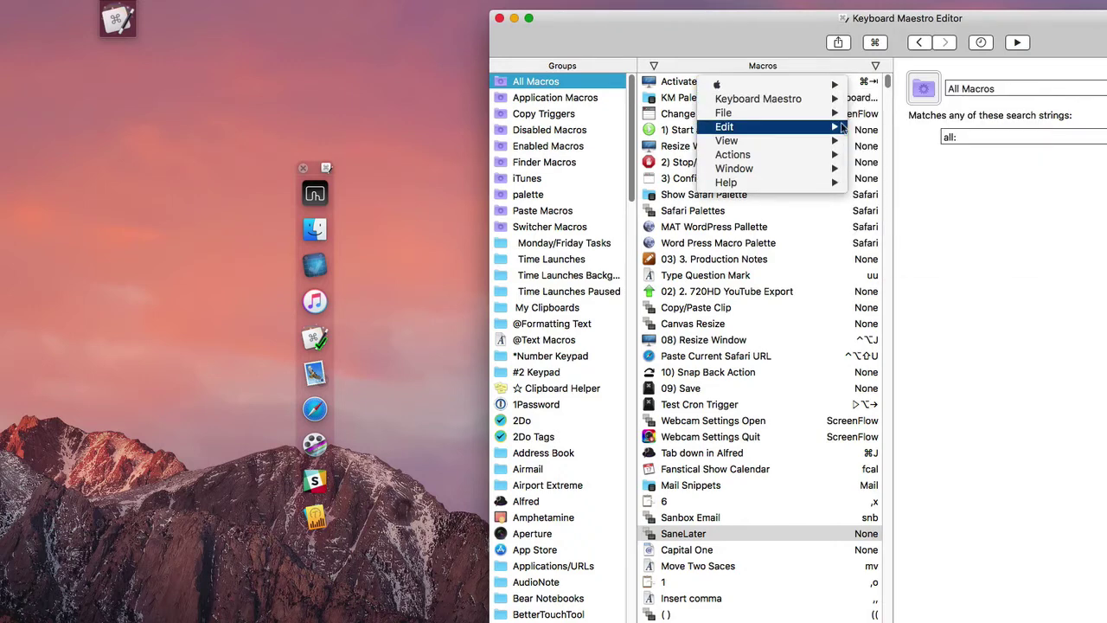
click(899, 159)
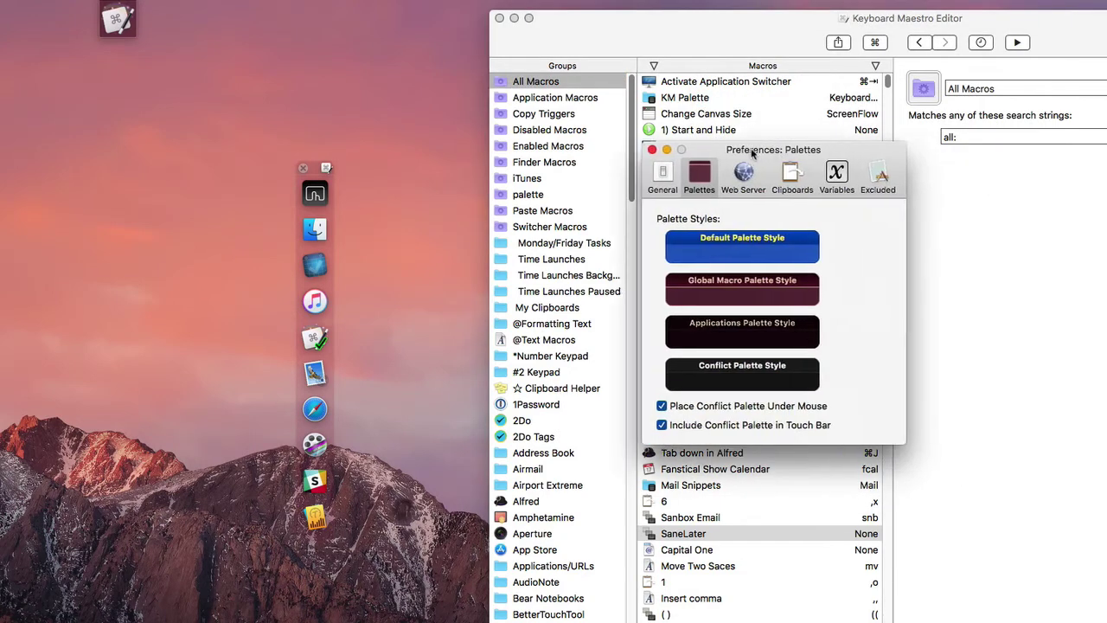
drag(716, 151, 577, 143)
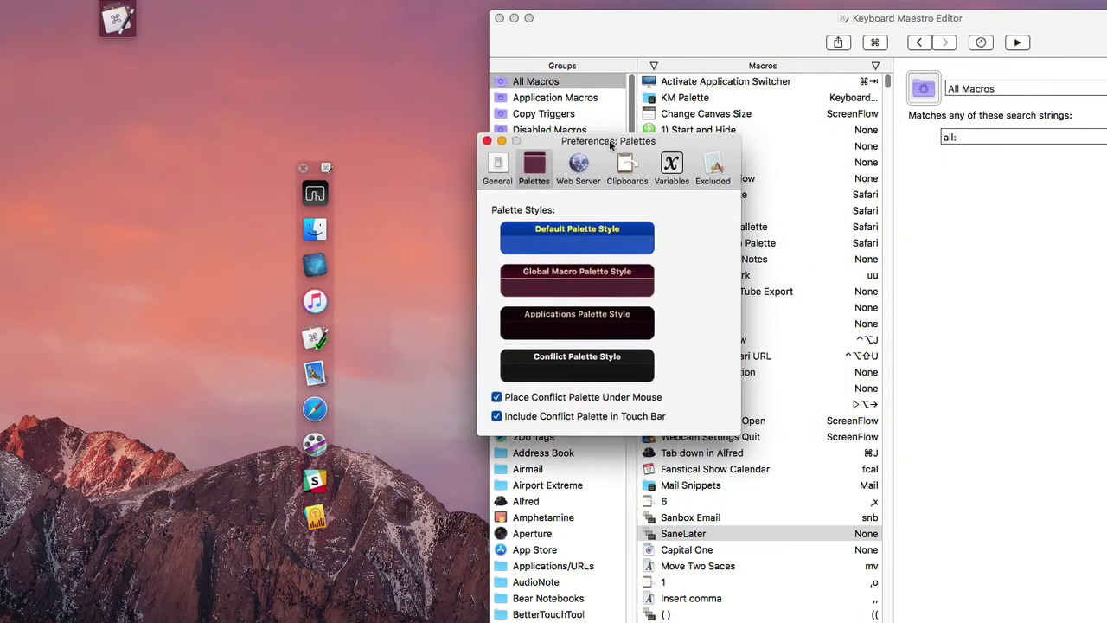
click(606, 329)
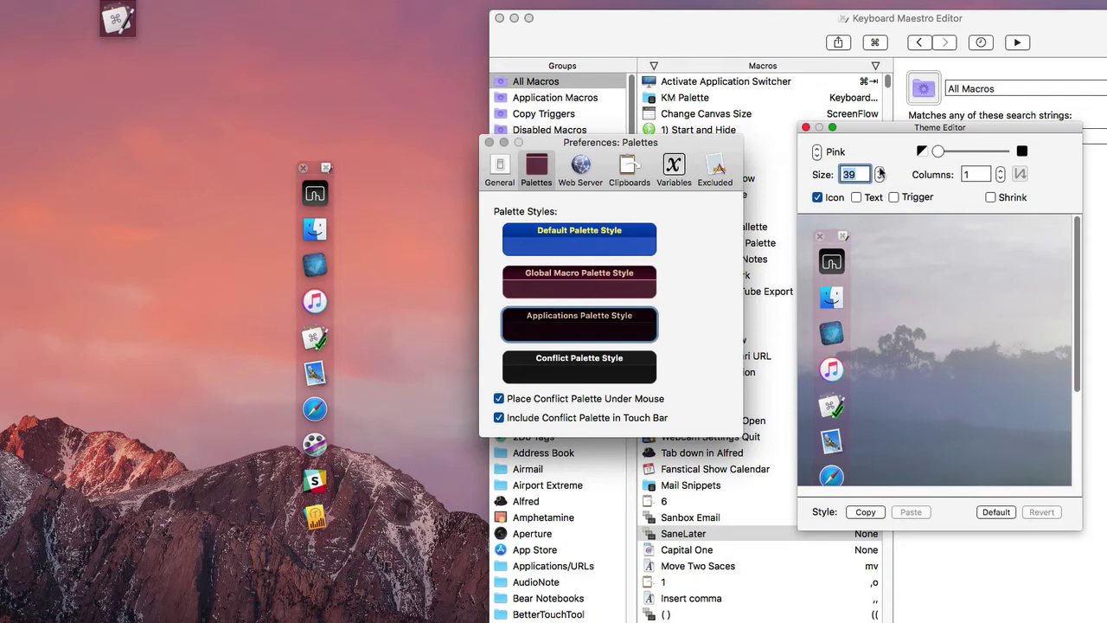
Step the Applications palette icon size up to 46, then back down to 39.
click(880, 171)
click(880, 171)
click(880, 171)
click(880, 172)
click(879, 172)
click(880, 172)
click(880, 171)
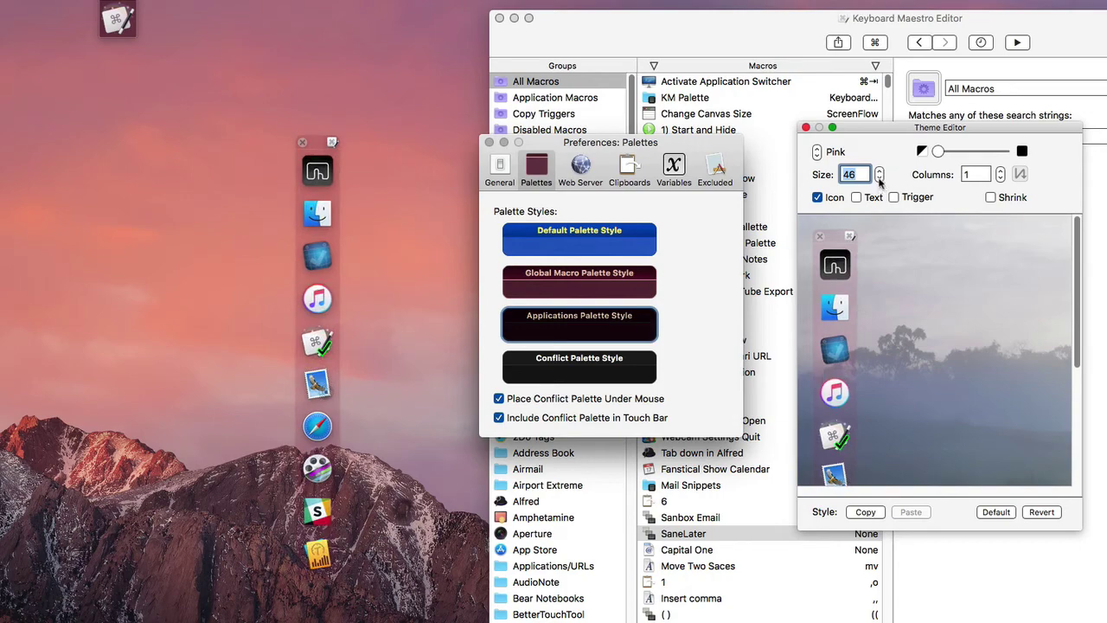
click(880, 179)
click(880, 179)
click(879, 179)
click(879, 179)
click(880, 179)
click(880, 179)
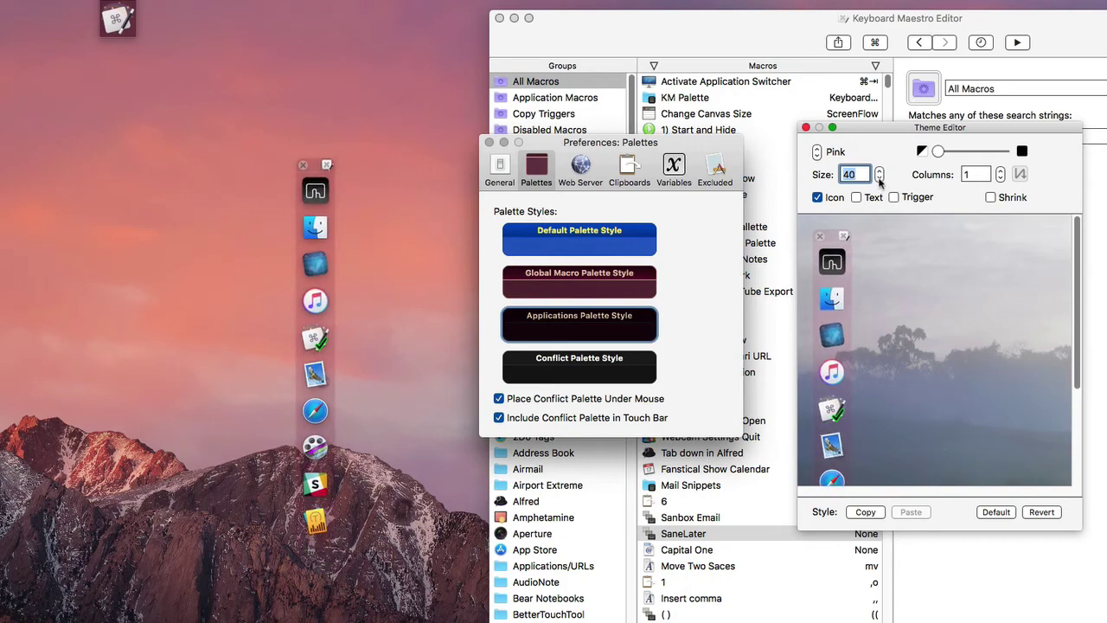
click(880, 180)
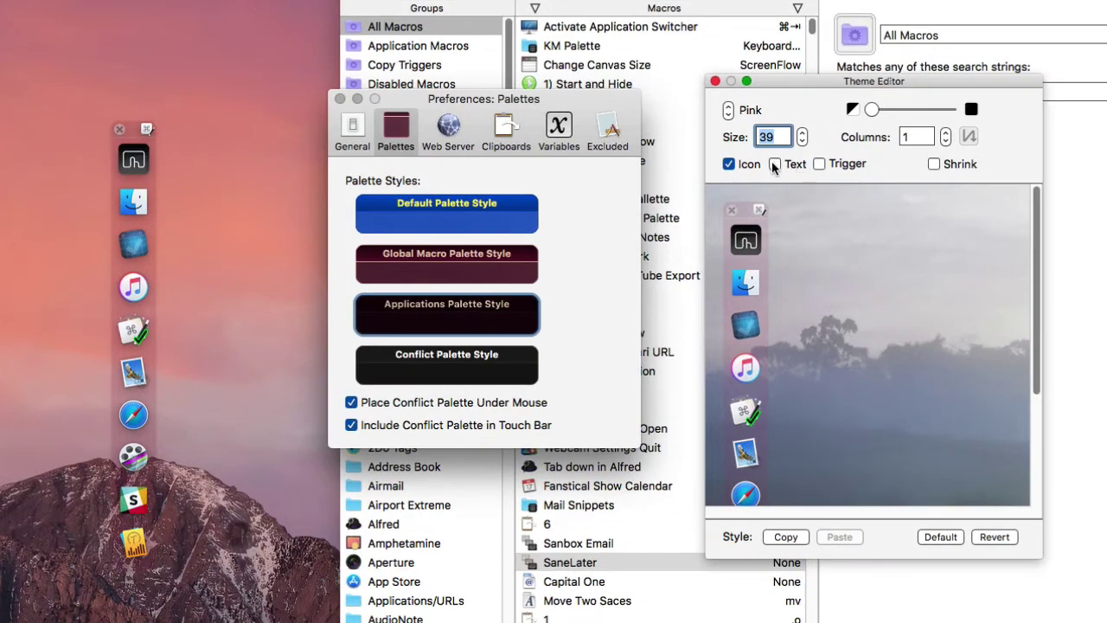
Toggle app-name text and trigger marks on and off, then enable Shrink to collapse the palette.
click(775, 164)
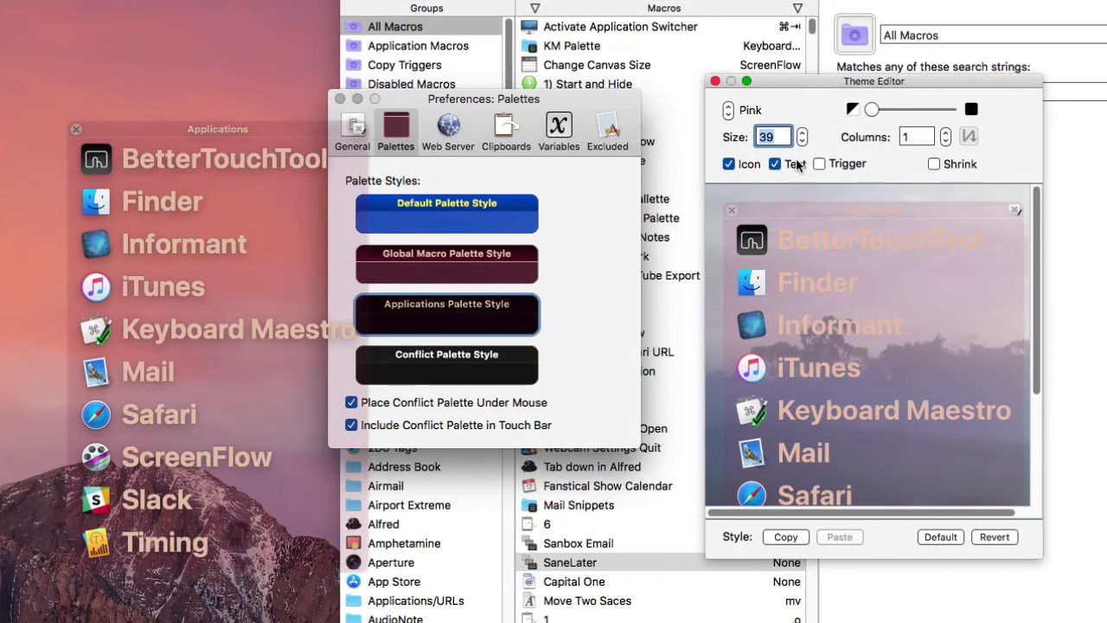
click(775, 165)
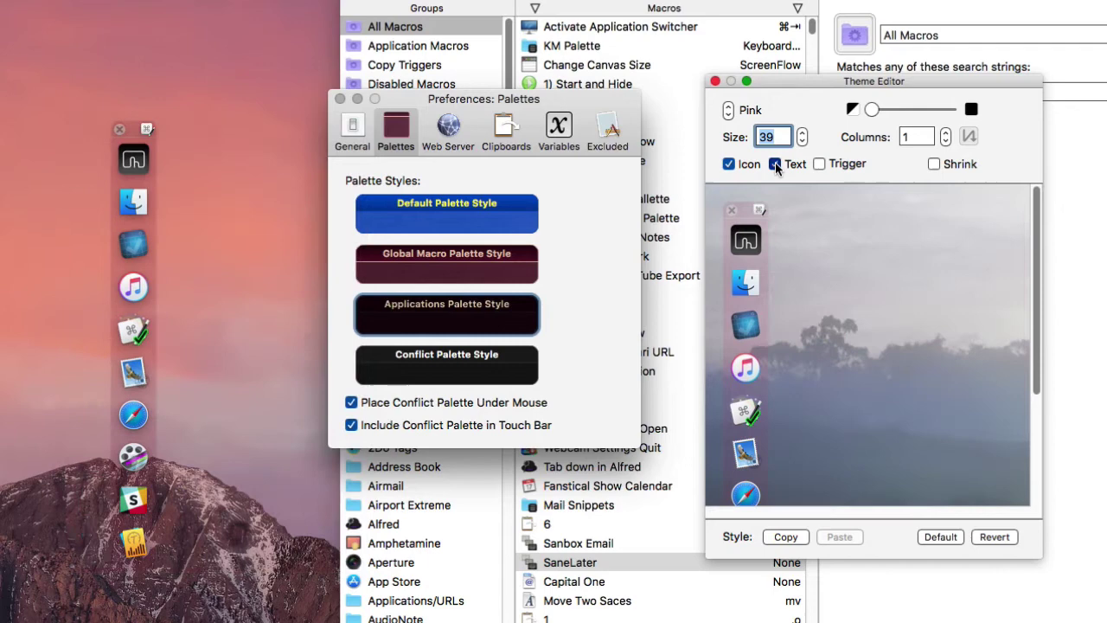
click(819, 166)
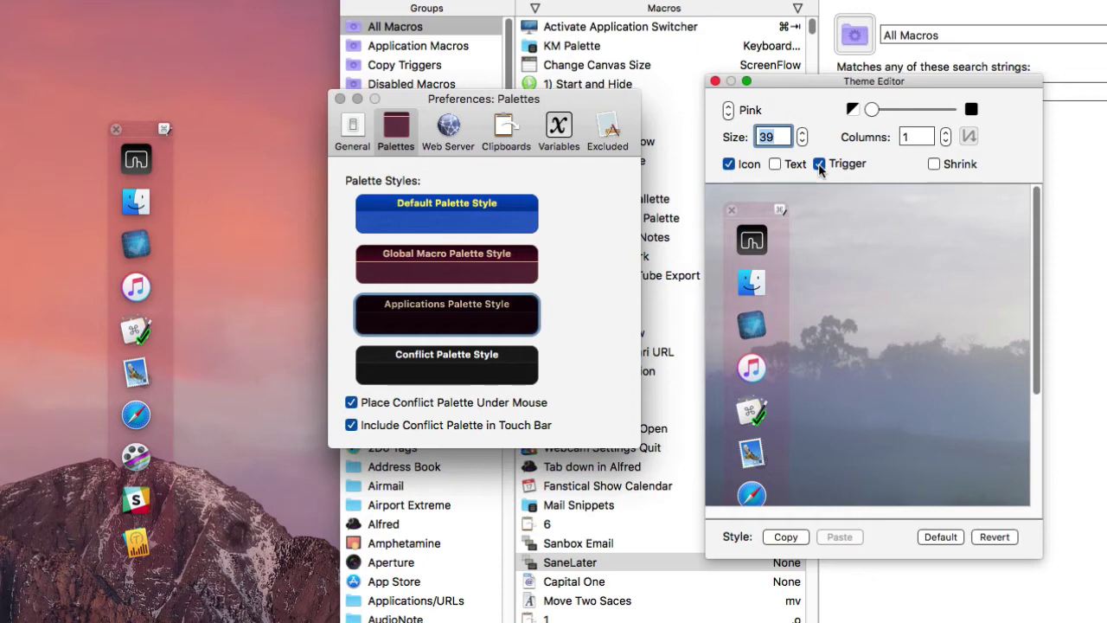
click(819, 164)
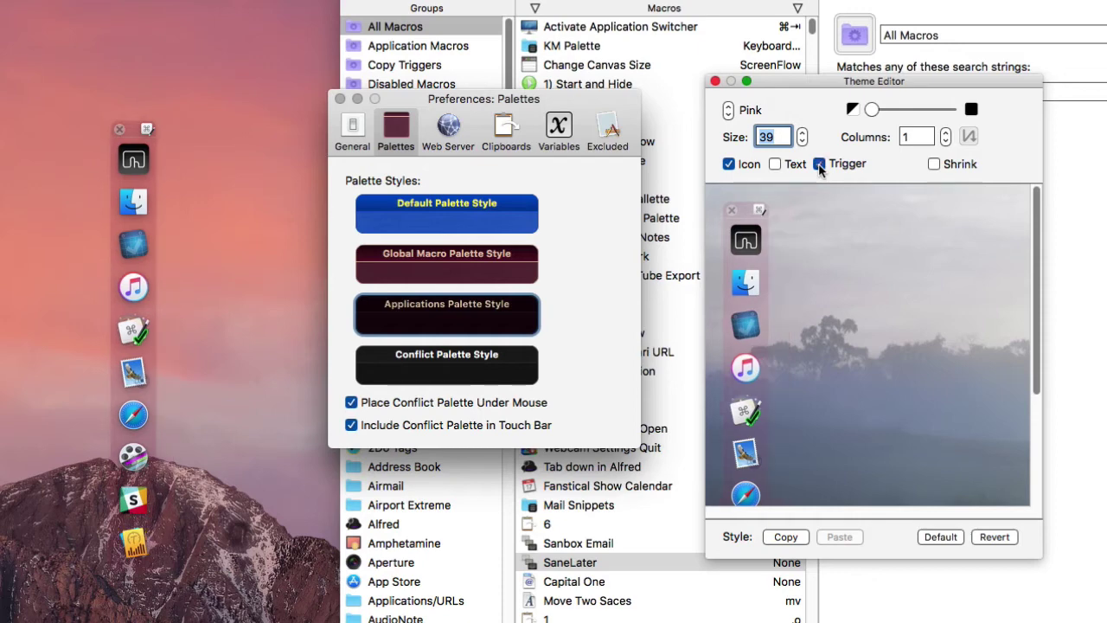
click(933, 164)
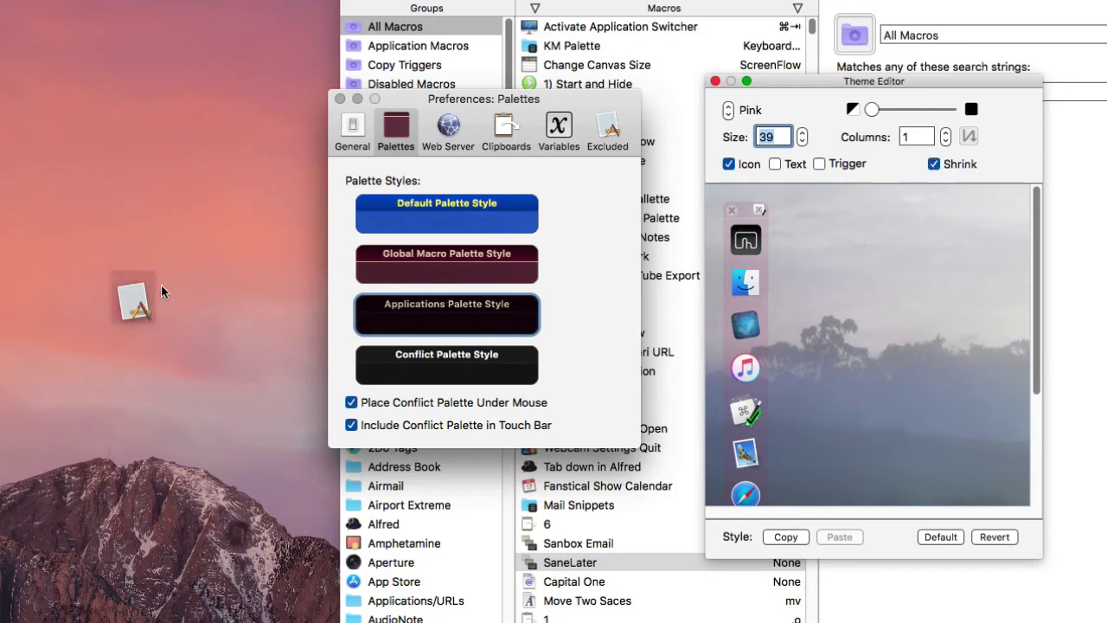
mouse_move(121, 287)
mouse_move(125, 251)
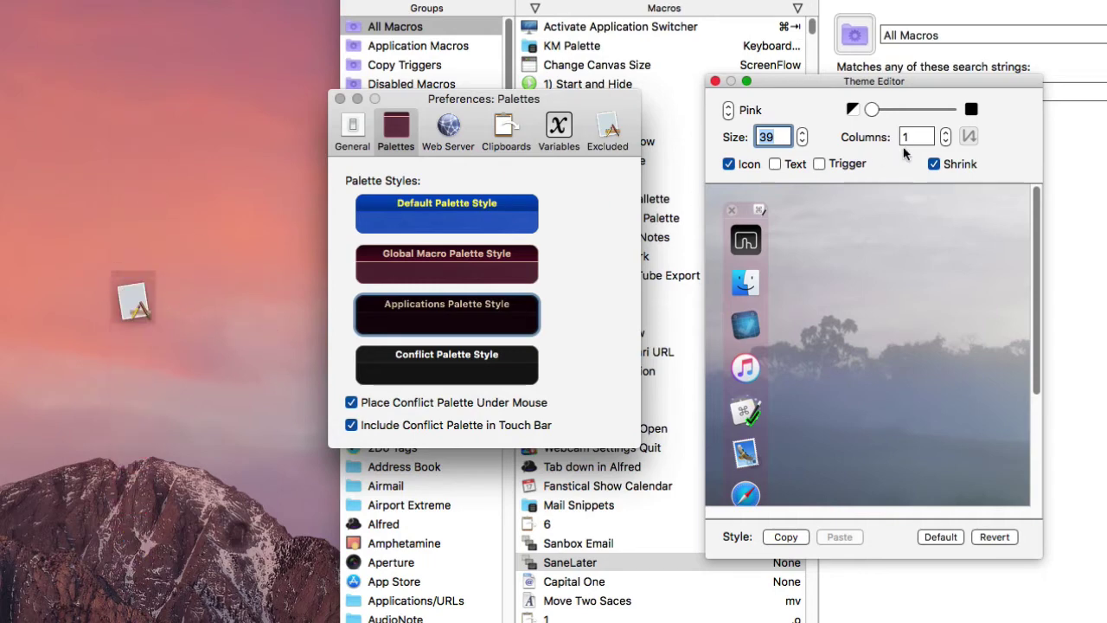
click(933, 165)
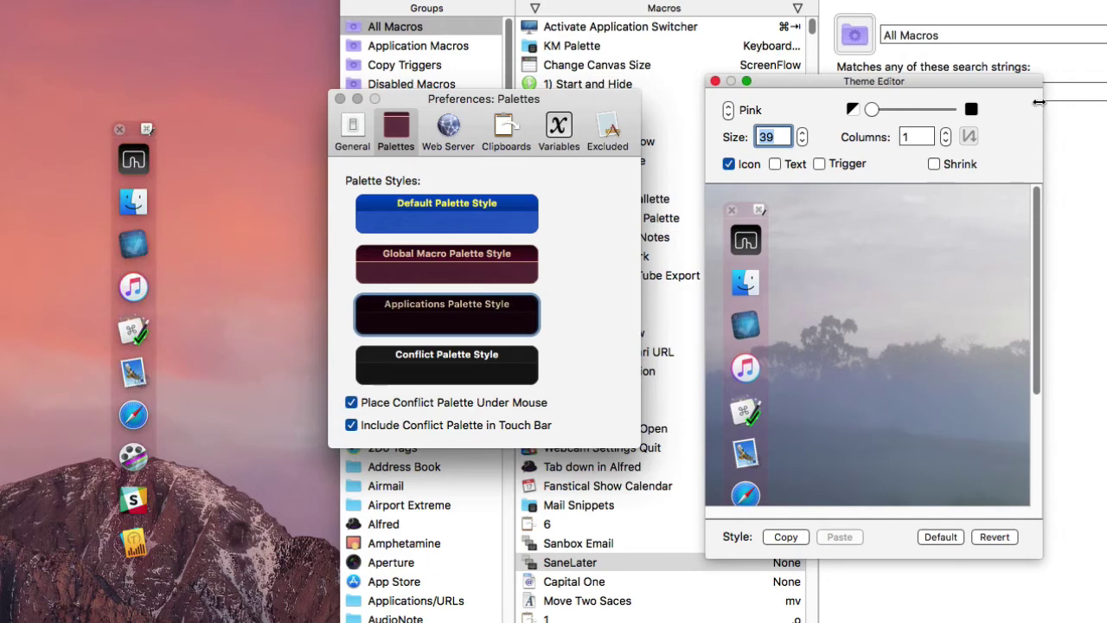
mouse_move(874, 112)
mouse_down()
mouse_move(960, 115)
mouse_move(860, 115)
mouse_up()
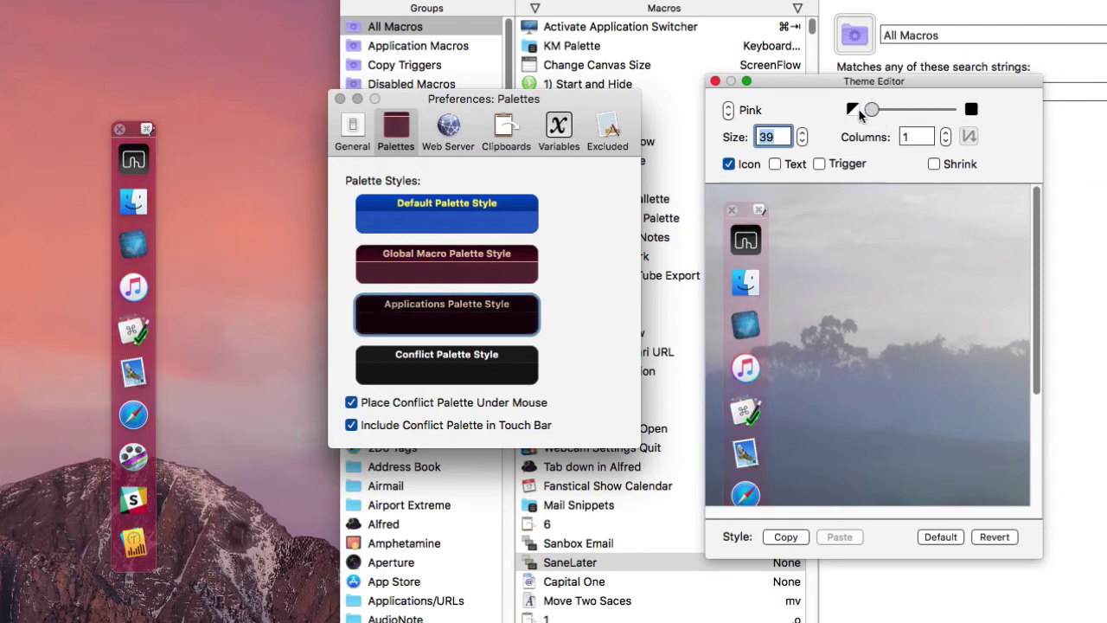
click(730, 111)
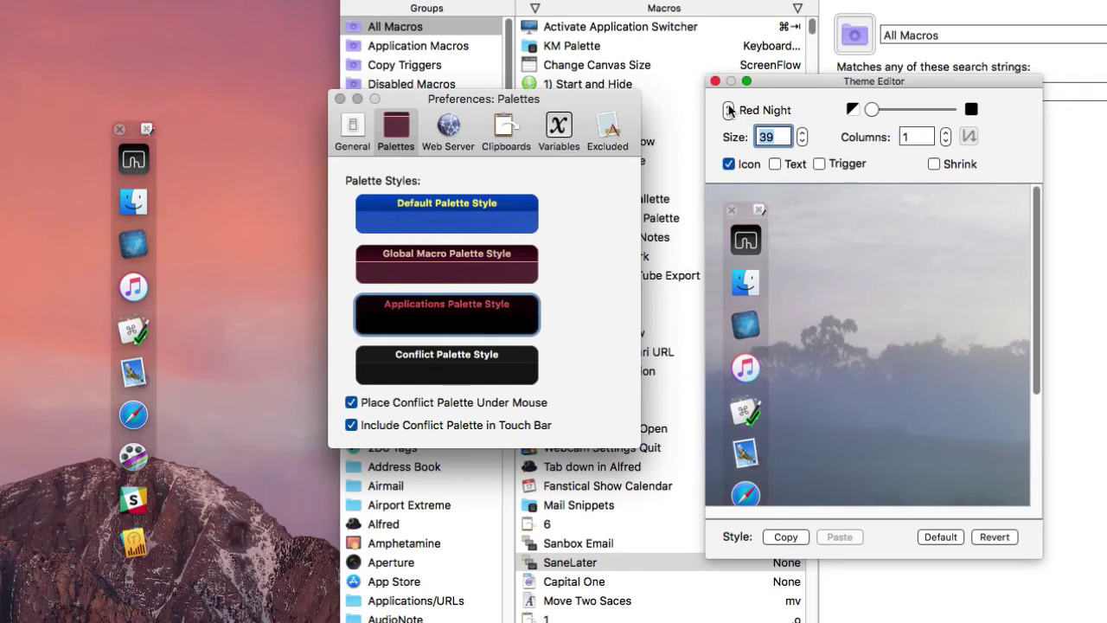
click(730, 110)
click(729, 110)
click(729, 116)
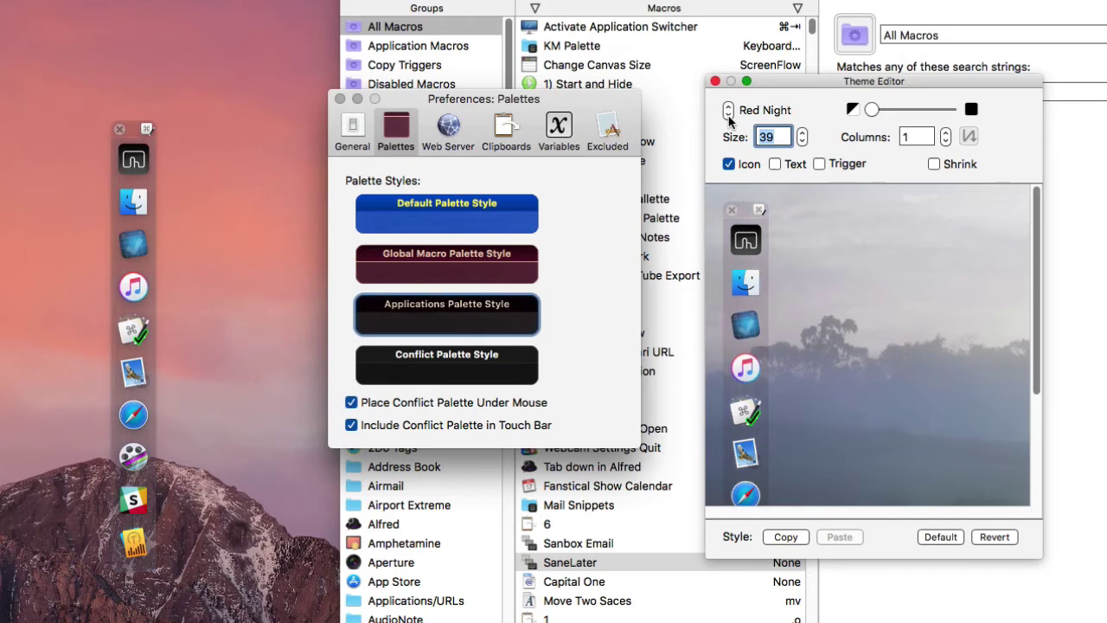
click(729, 116)
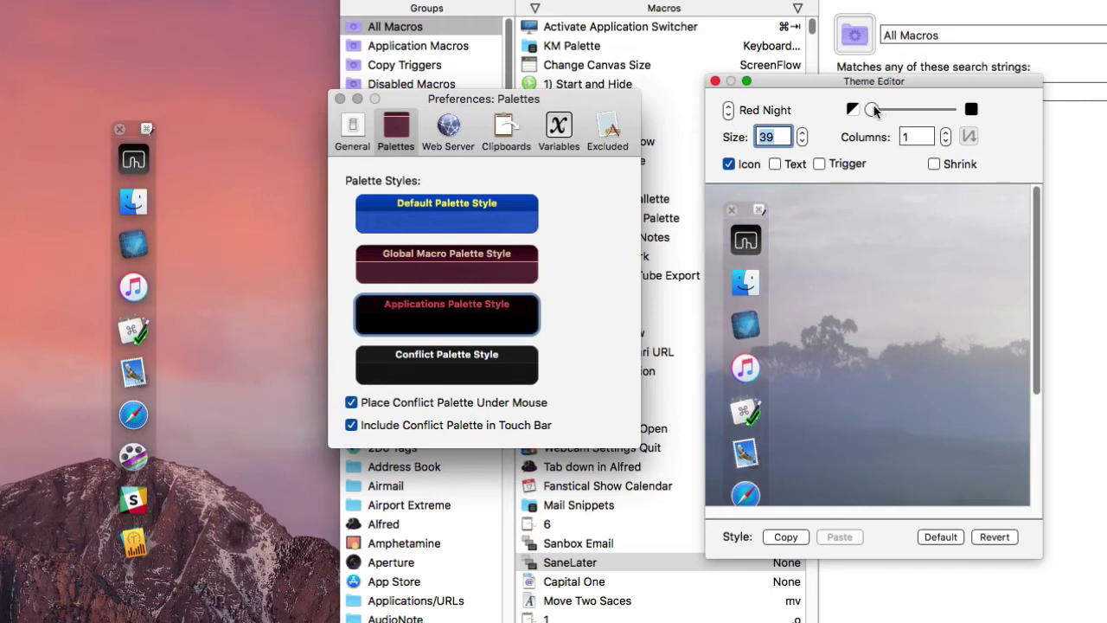
drag(872, 110, 947, 110)
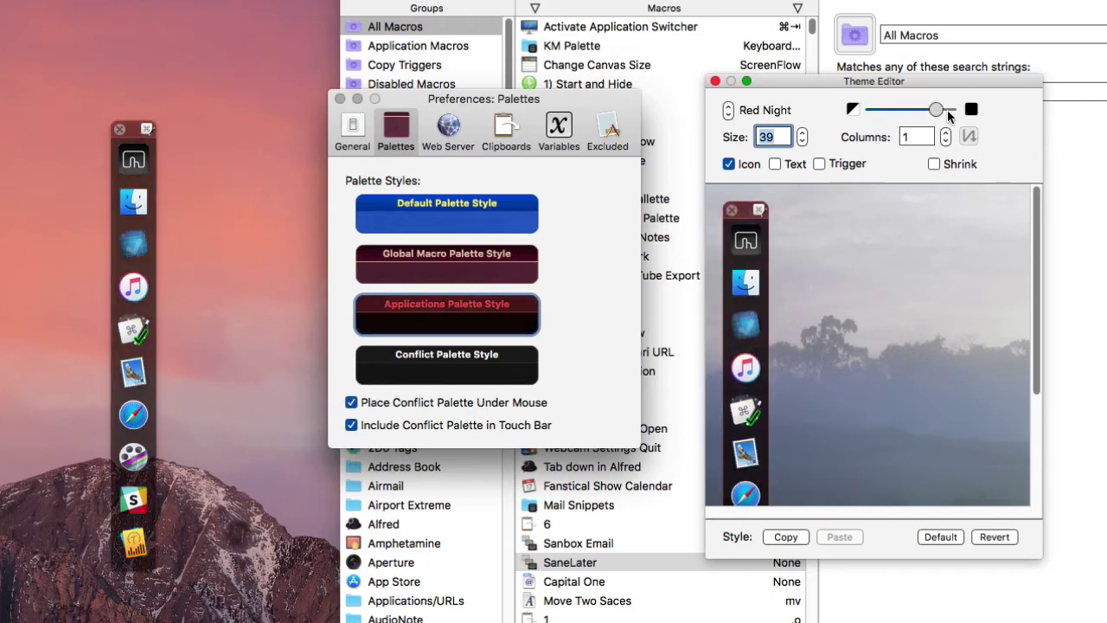
click(730, 108)
click(730, 110)
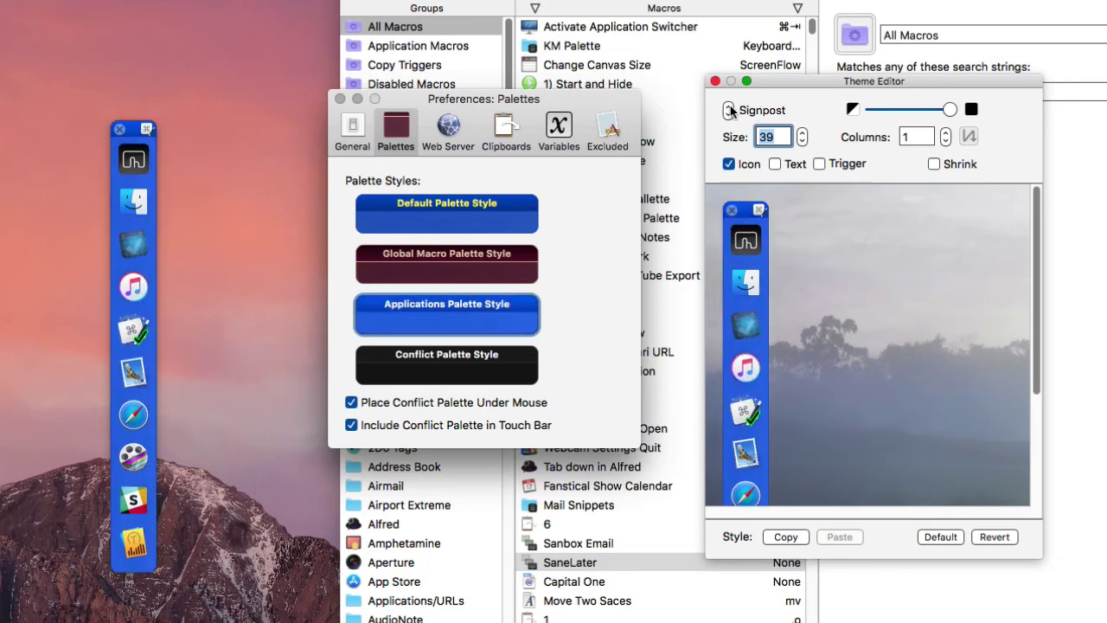
drag(949, 110, 872, 110)
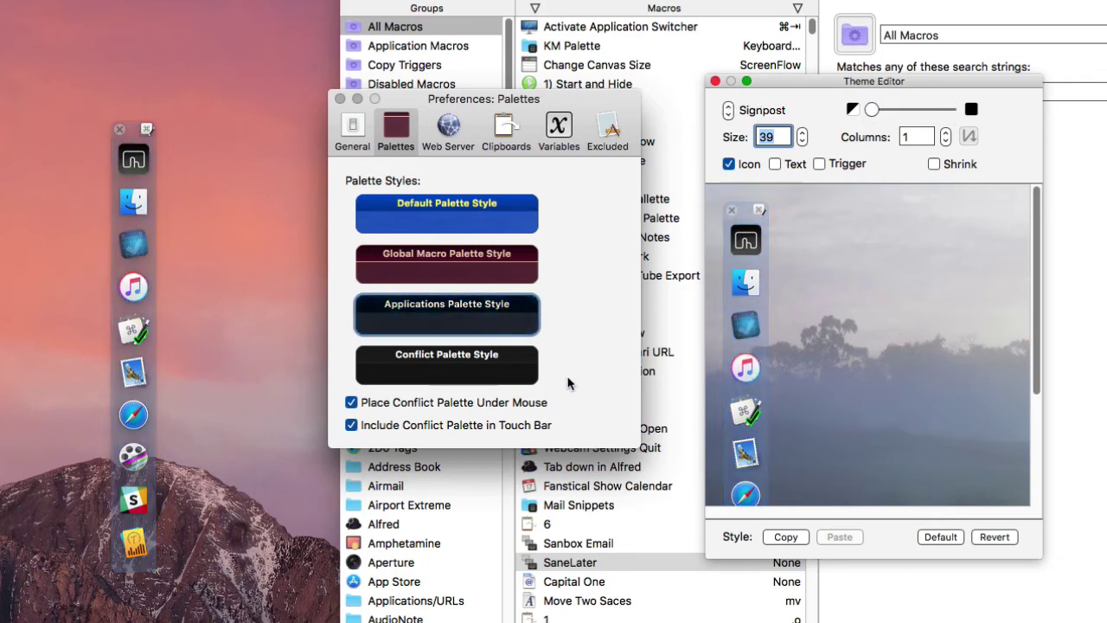
click(729, 113)
click(728, 113)
click(728, 113)
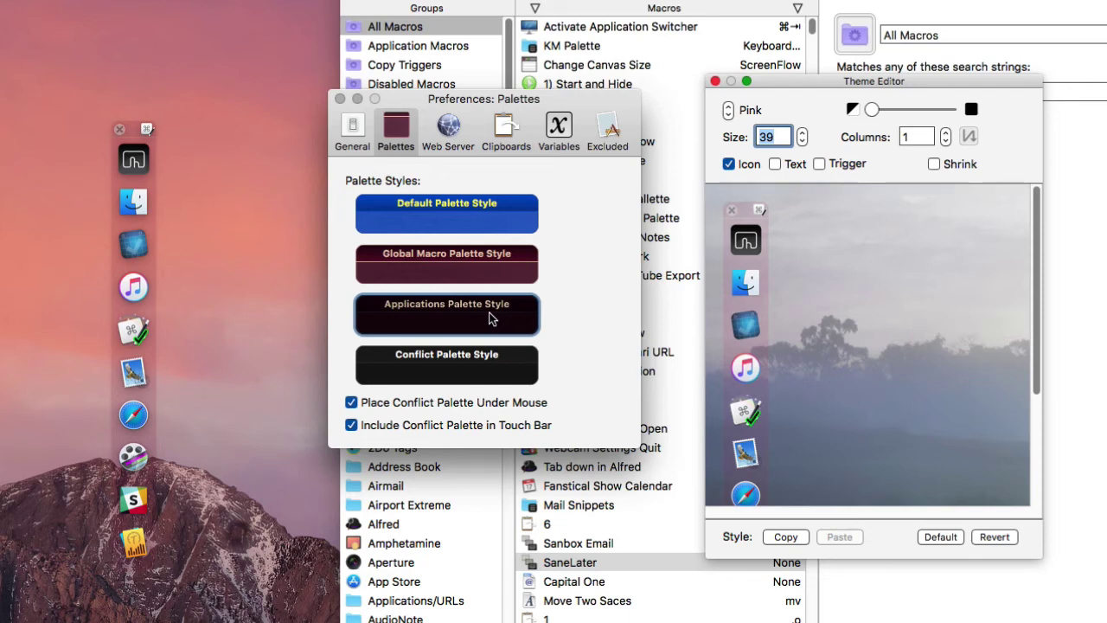
Bring up the Global Macro Palette of all macros with Ctrl+Alt+Cmd+G.
key(ctrl+alt+super+g)
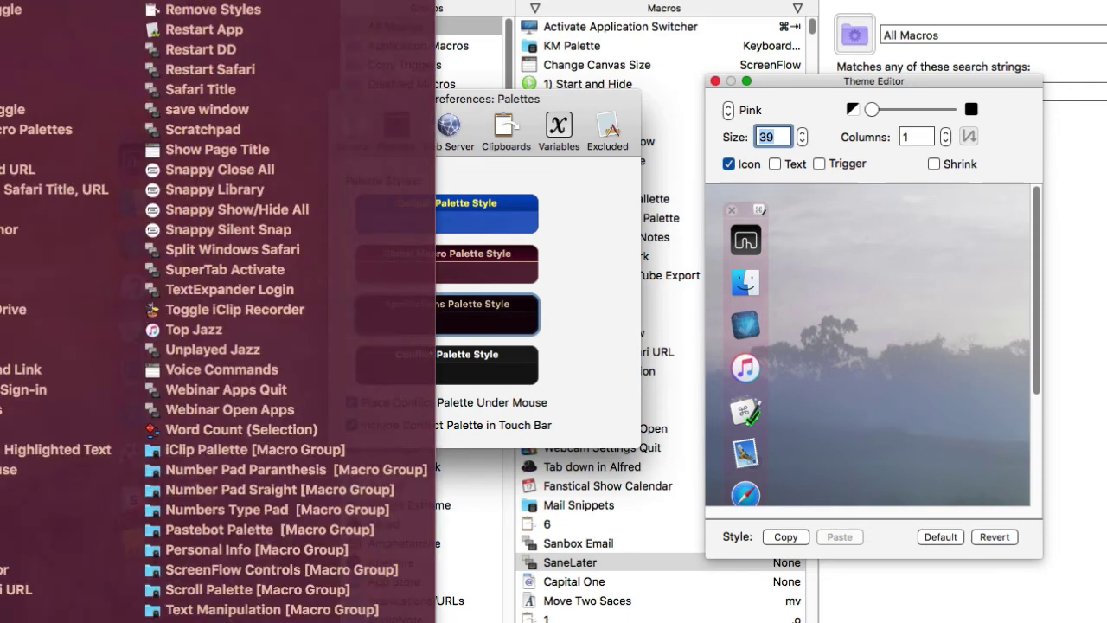